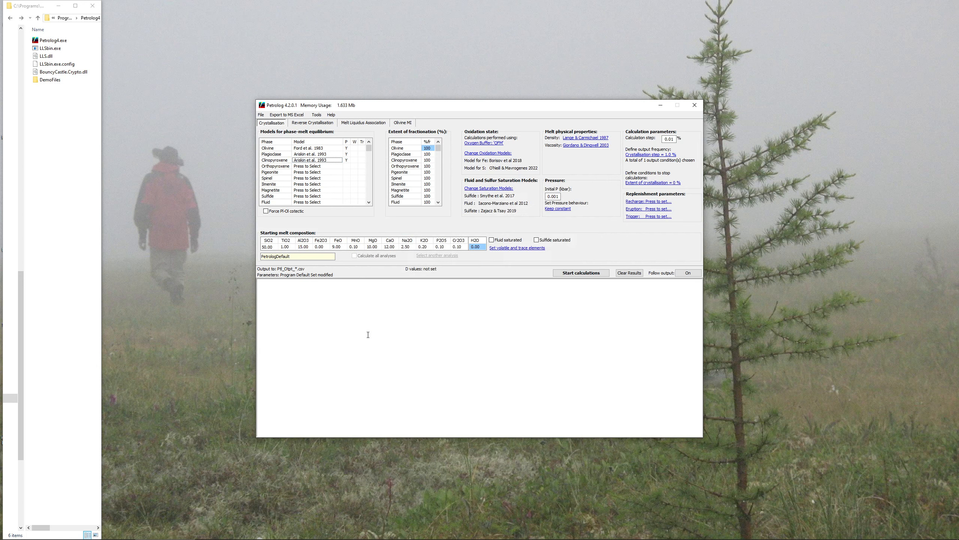
- Set the initial pressure for the crystallisation model to 5 kbar
{"action": "left_click", "coordinate": [561, 196]}
{"action": "double_click", "coordinate": [561, 196]}
{"action": "type", "text": "5"}
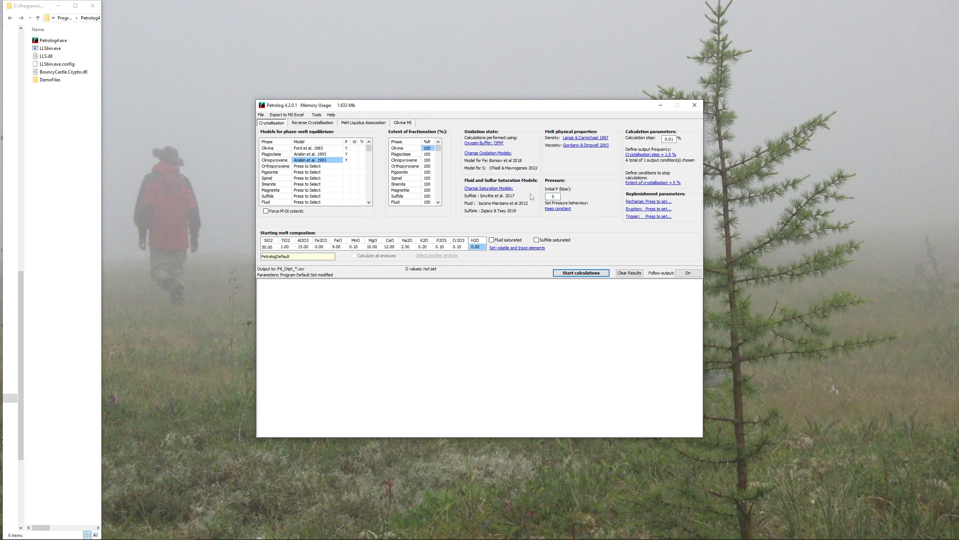
- Set the calculations to stop at 15 % extent of crystallisation
{"action": "left_click", "coordinate": [634, 183]}
{"action": "left_click", "coordinate": [429, 280]}
{"action": "left_click", "coordinate": [429, 280]}
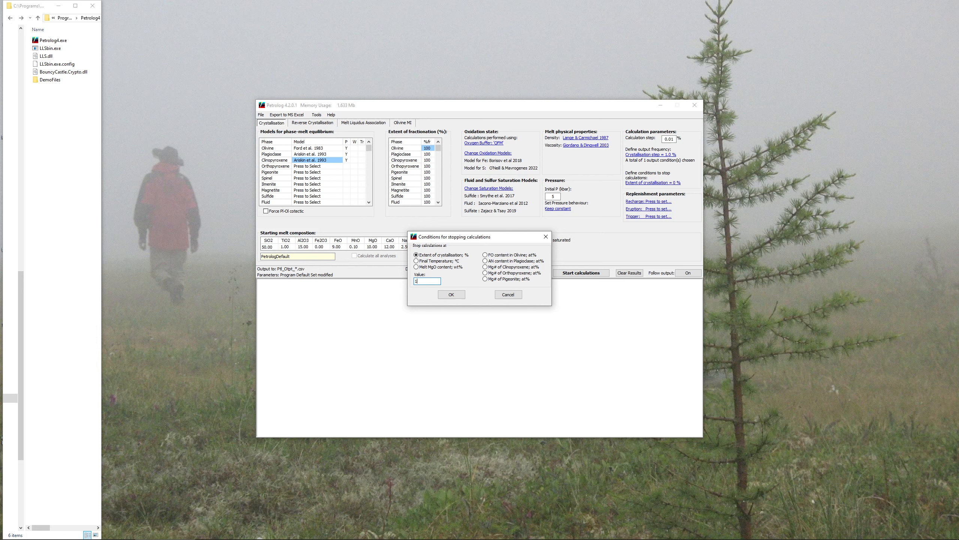
{"action": "type", "text": "15"}
{"action": "left_click", "coordinate": [448, 294]}
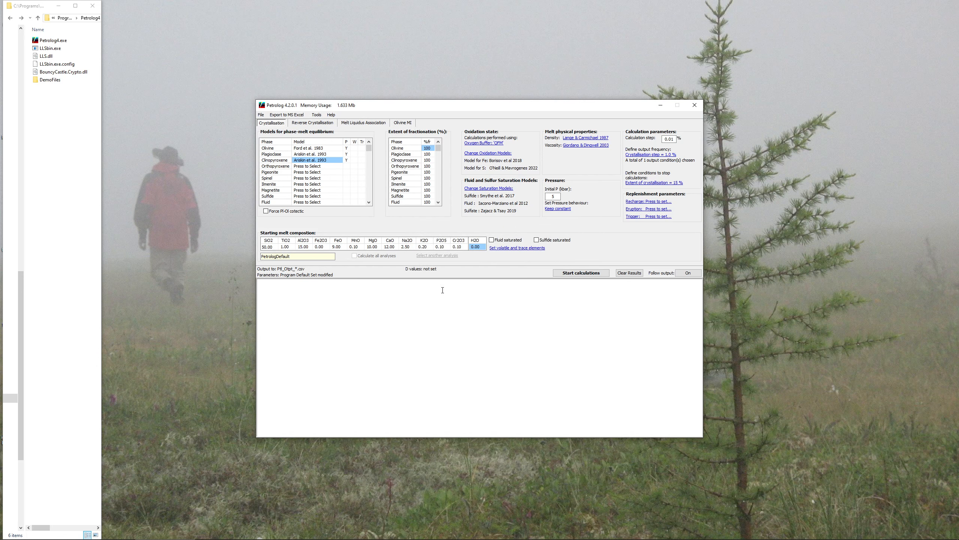
- Set the calculation step to 0.001 % and run the crystallisation calculations
{"action": "left_click", "coordinate": [671, 139]}
{"action": "type", "text": "0"}
{"action": "key", "text": "Return"}
{"action": "left_click", "coordinate": [567, 273]}
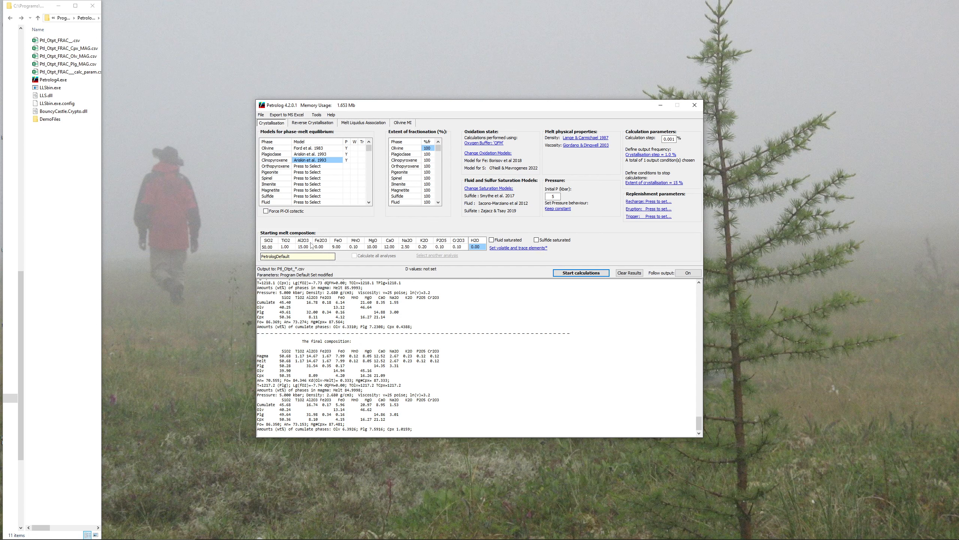
- Export the results of the last calculation to Excel and snap the new workbook to half of the screen
{"action": "left_click", "coordinate": [296, 117]}
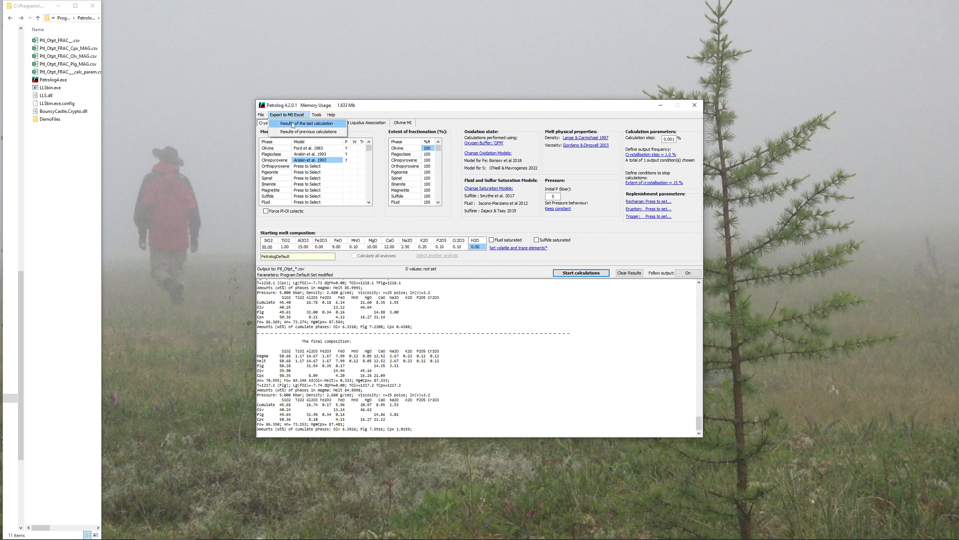
{"action": "left_click", "coordinate": [293, 125]}
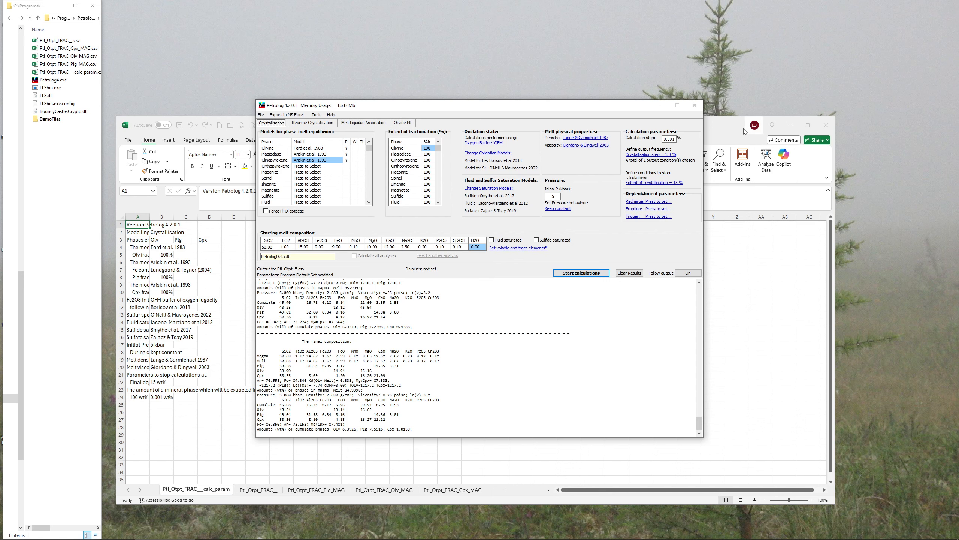
{"action": "left_click", "coordinate": [731, 127]}
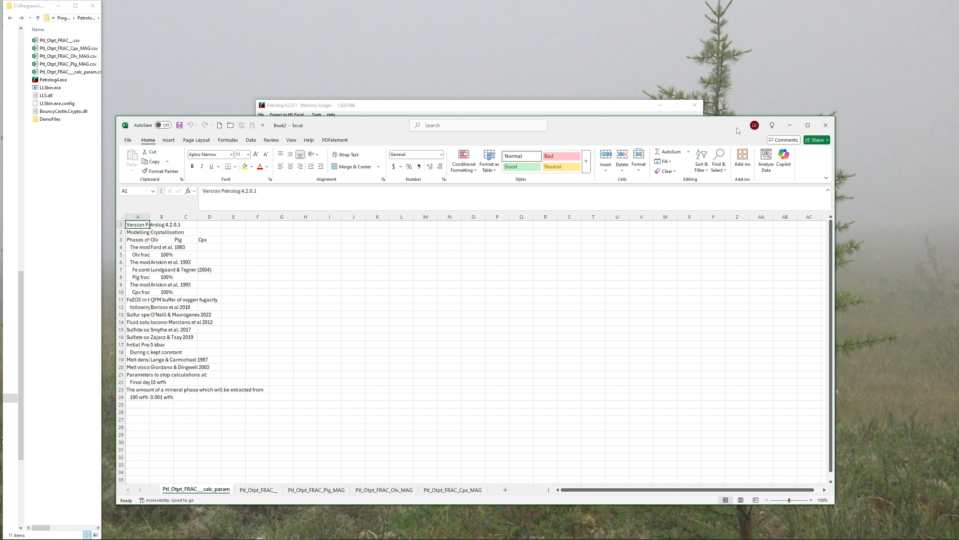
{"action": "key", "text": "super+Right"}
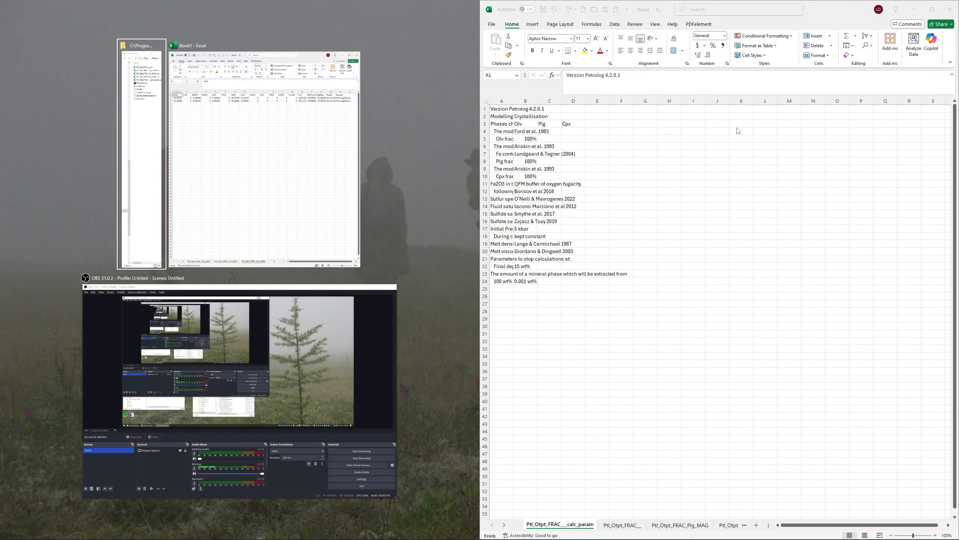
{"action": "key", "text": "Escape"}
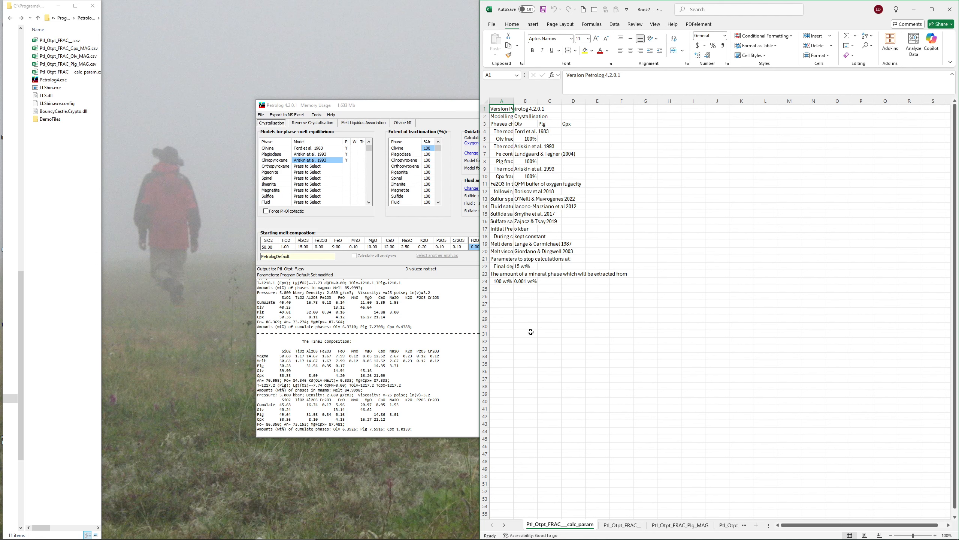
- Review the exported Ptl_Otpt_FRAC__, plagioclase and olivine sheets, and minimise the workbook to return to Petrolog
{"action": "left_click", "coordinate": [624, 525]}
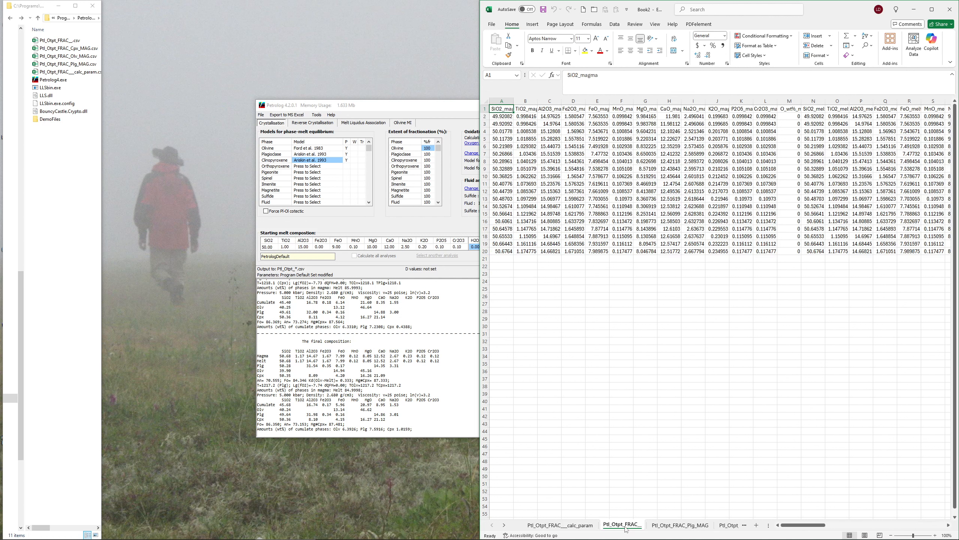
{"action": "left_click", "coordinate": [668, 528]}
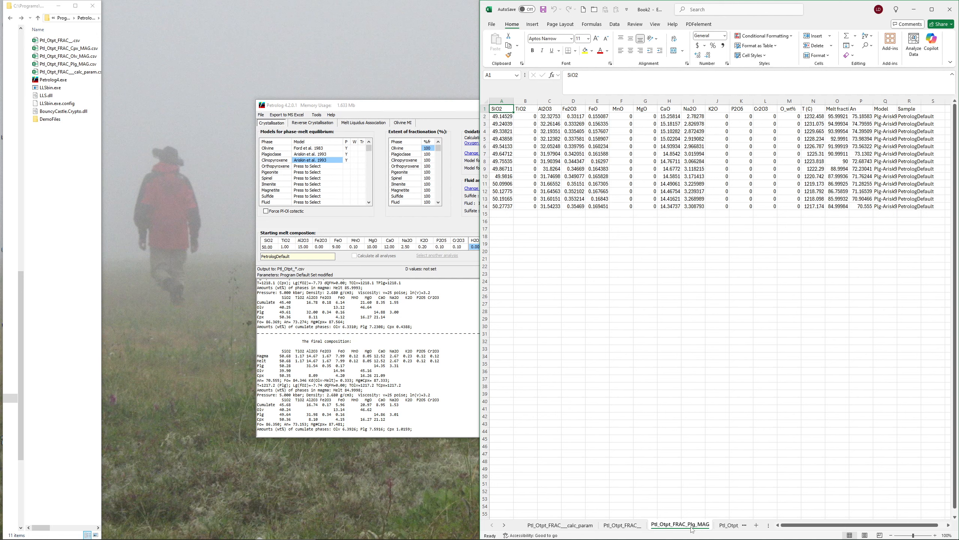
{"action": "left_click", "coordinate": [726, 528]}
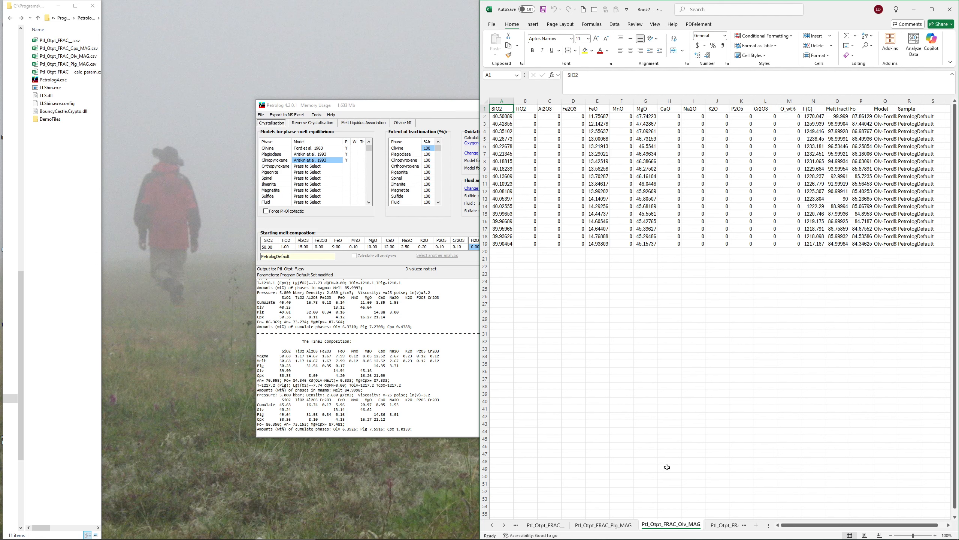
{"action": "left_click", "coordinate": [913, 10]}
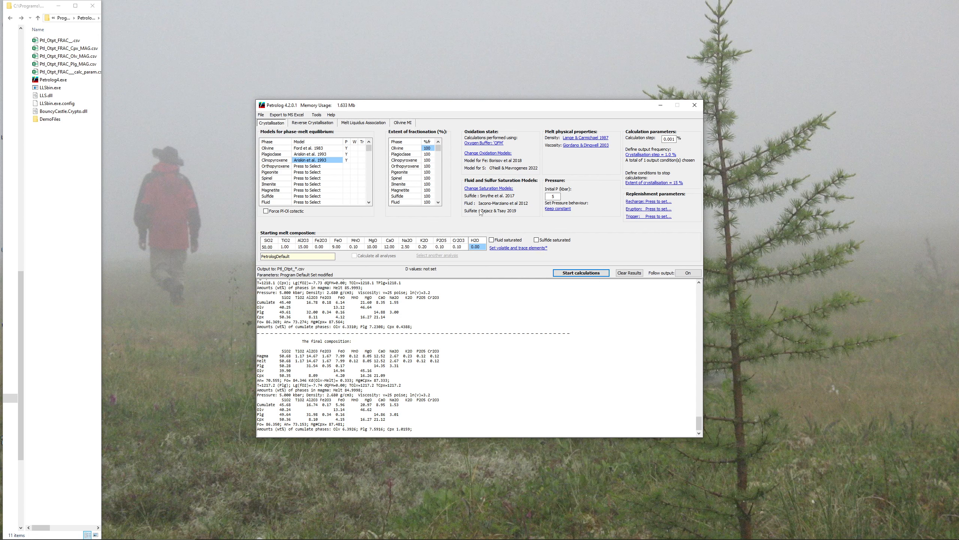
- Set the initial pressure to 4 kbar, start the calculations and interrupt the run
{"action": "left_click", "coordinate": [558, 196]}
{"action": "key", "text": "Tab"}
{"action": "left_click", "coordinate": [573, 275]}
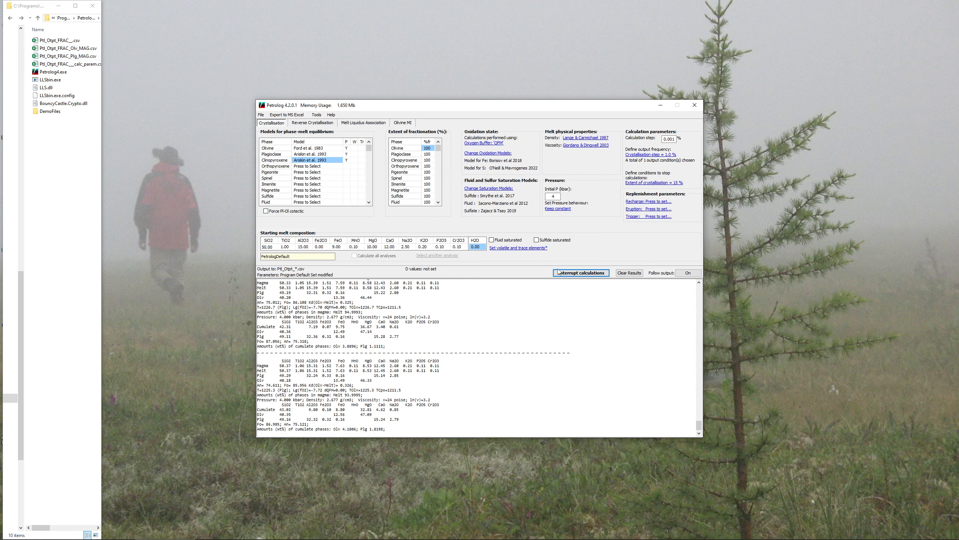
{"action": "left_click", "coordinate": [591, 275]}
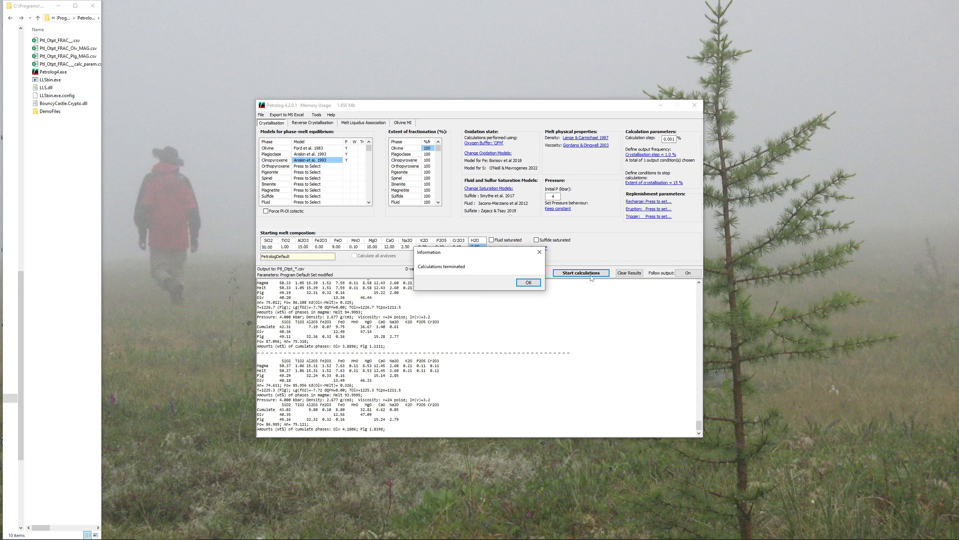
{"action": "left_click", "coordinate": [523, 284]}
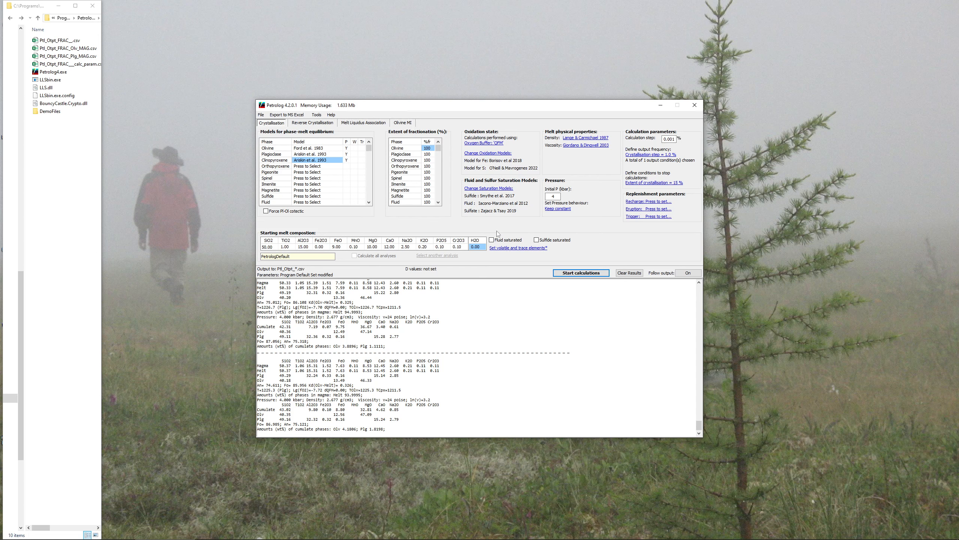
- Set the calculation output file name to myfile1
{"action": "left_click", "coordinate": [259, 117]}
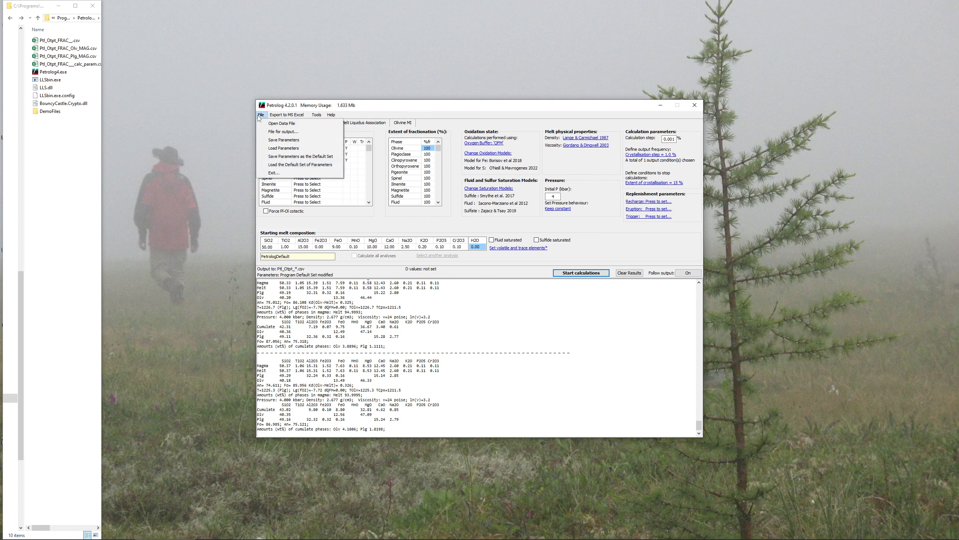
{"action": "left_click", "coordinate": [282, 131]}
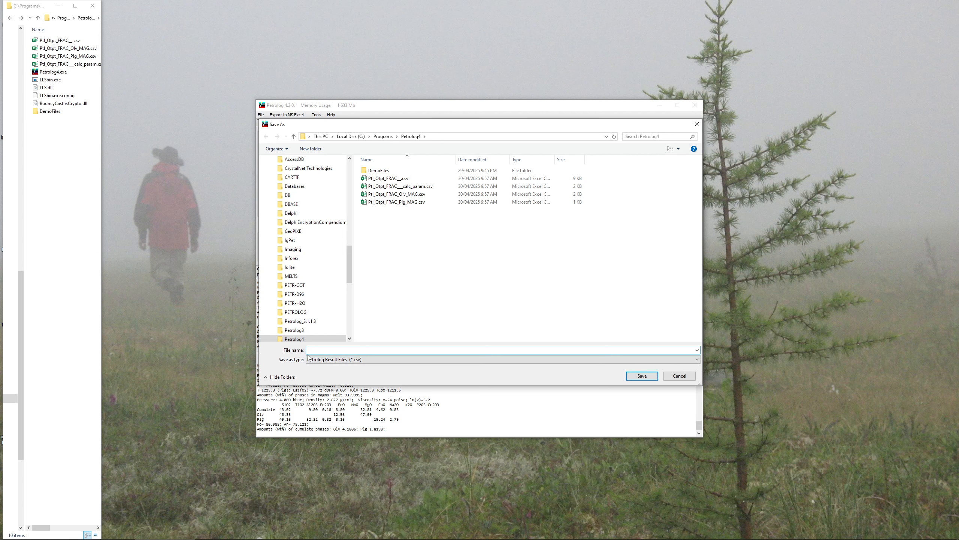
{"action": "type", "text": "myfile1"}
{"action": "left_click", "coordinate": [638, 376]}
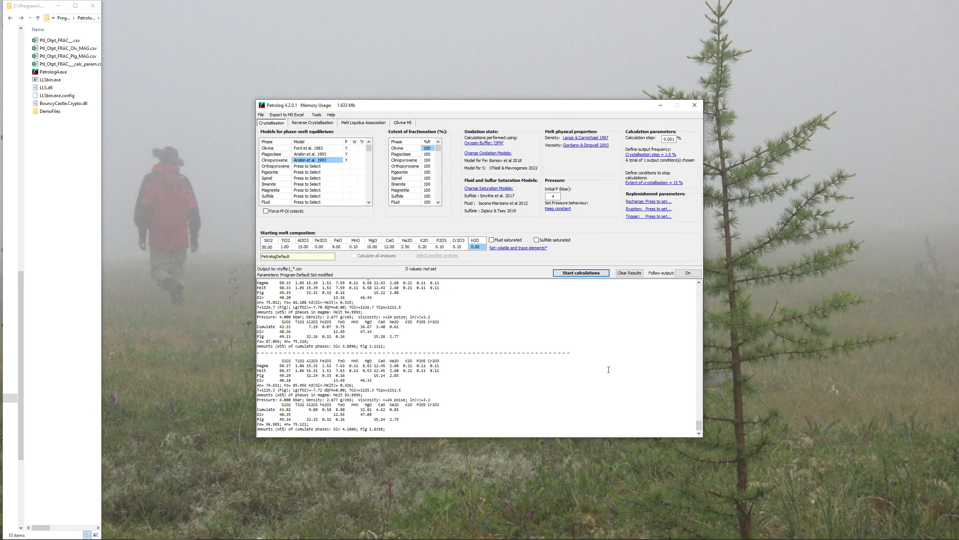
- Set the calculation step to 0.01 %, clear the previous results and run the calculations
{"action": "left_click", "coordinate": [579, 273]}
{"action": "left_click", "coordinate": [671, 139]}
{"action": "key", "text": "BackSpace"}
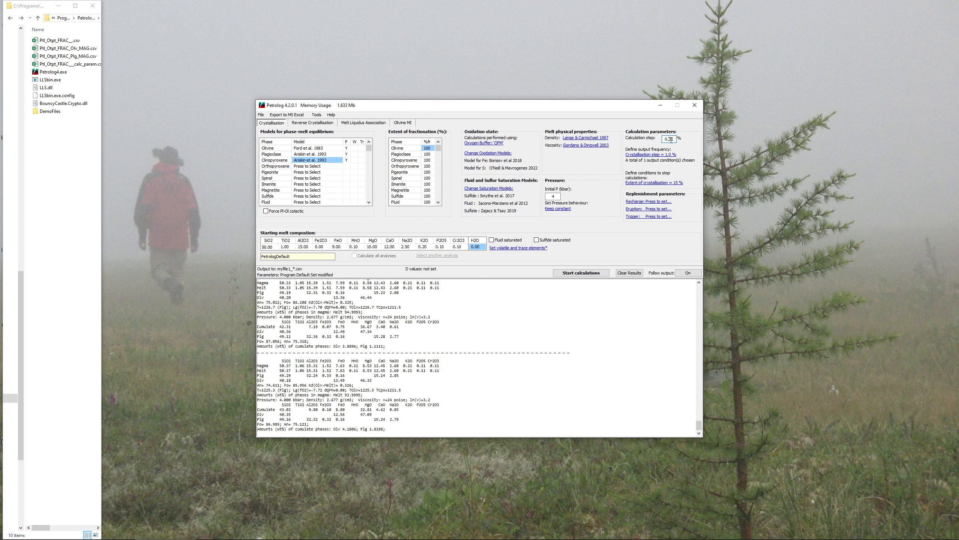
{"action": "key", "text": "Tab"}
{"action": "left_click", "coordinate": [631, 273]}
{"action": "left_click", "coordinate": [583, 275]}
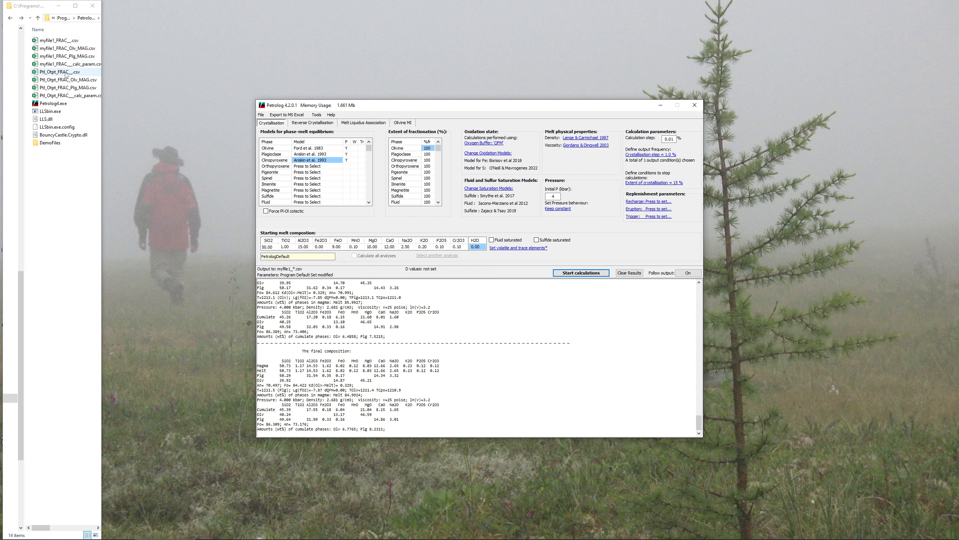
- Change the initial pressure to 5 kbar for the second output run
{"action": "left_click", "coordinate": [553, 196]}
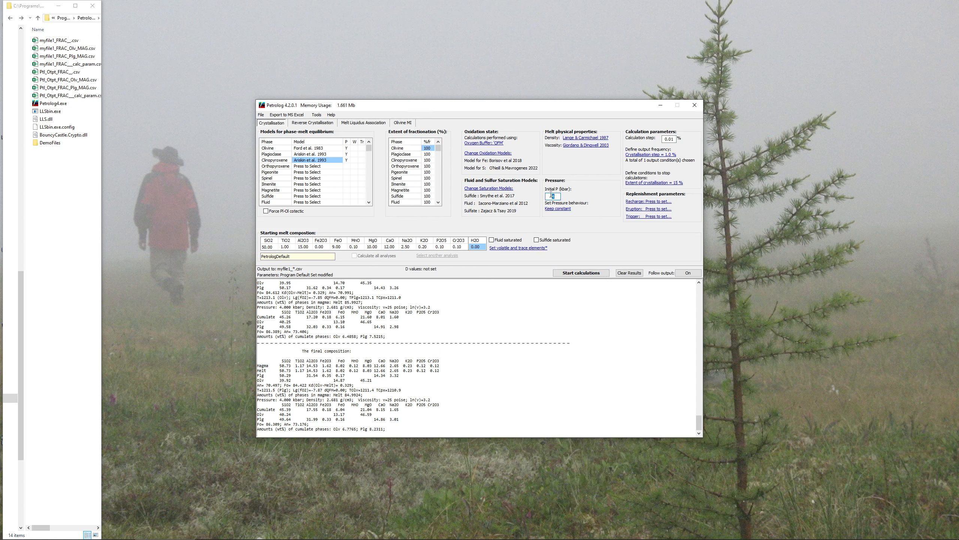
{"action": "type", "text": "5"}
{"action": "key", "text": "Tab"}
- Name the output file myfile2 and run the calculations with the previous results cleared
{"action": "left_click", "coordinate": [261, 115]}
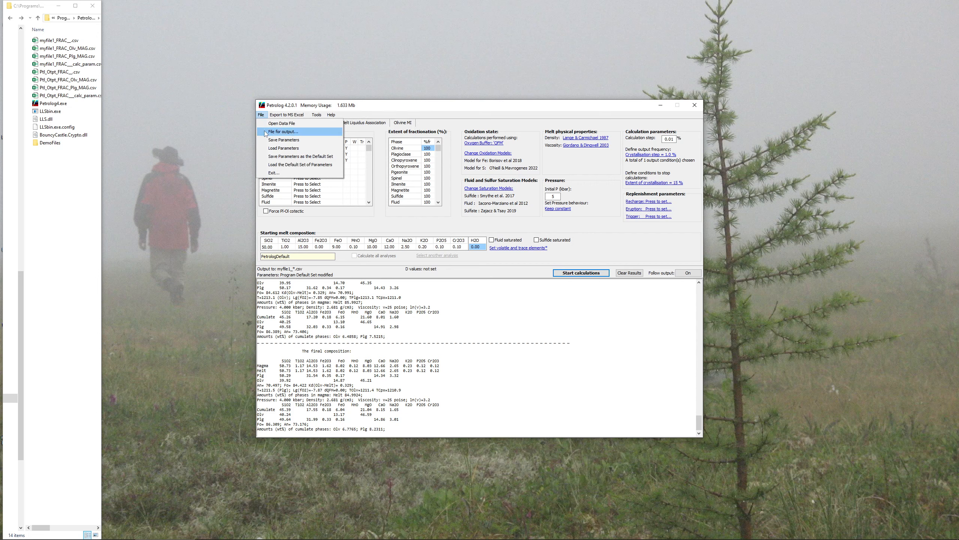
{"action": "left_click", "coordinate": [266, 132]}
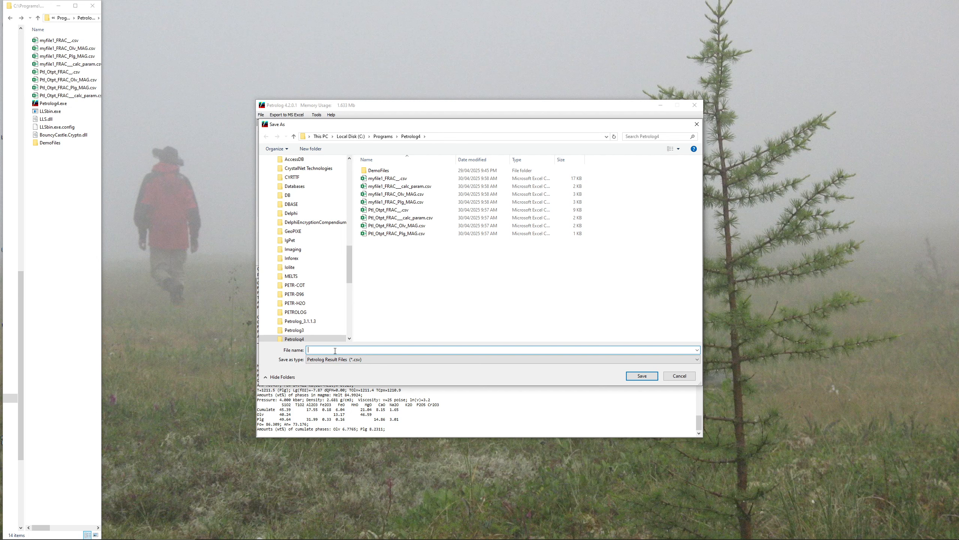
{"action": "type", "text": "myfi"}
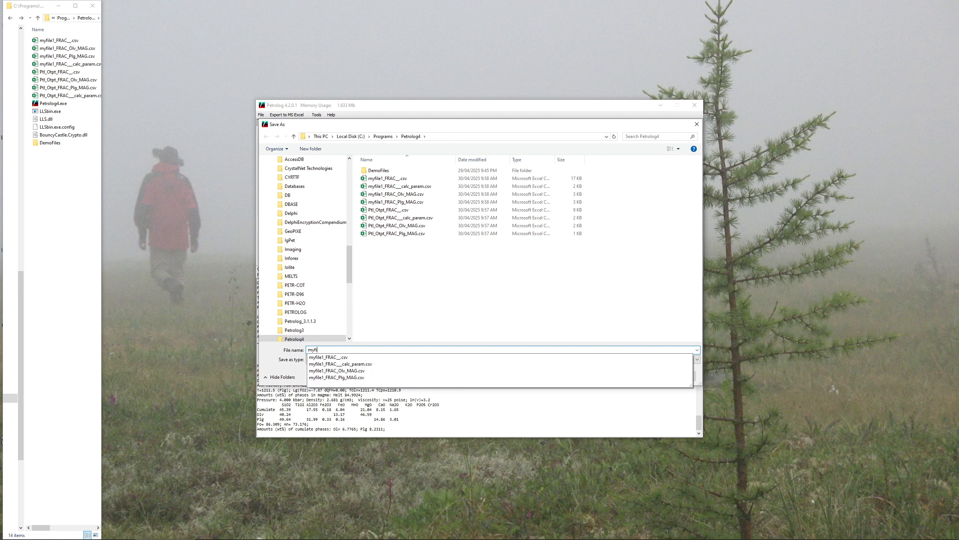
{"action": "type", "text": "le2"}
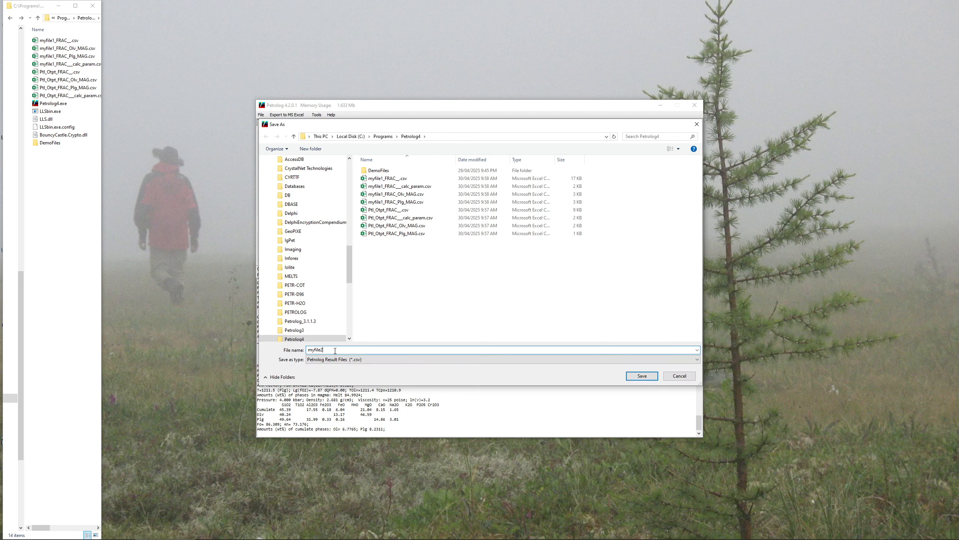
{"action": "left_click", "coordinate": [637, 377]}
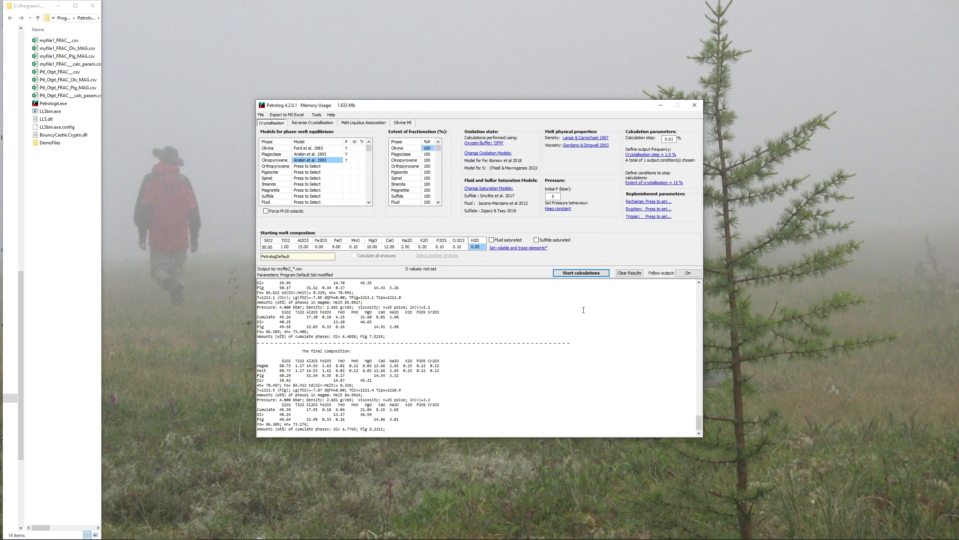
{"action": "left_click", "coordinate": [629, 273]}
{"action": "left_click", "coordinate": [587, 275]}
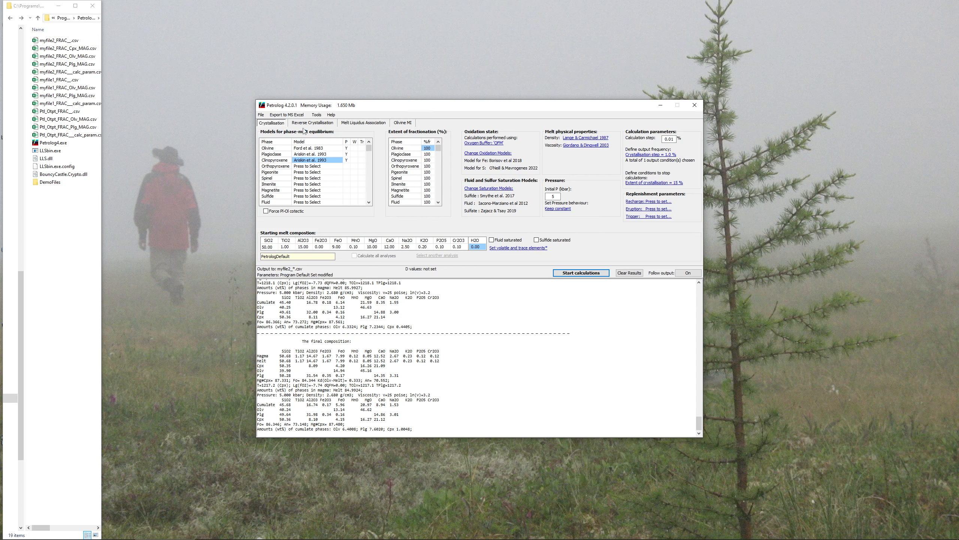
- Export the previous calculation myfile1_FRAC__.csv to Excel, view its workbook and return to Petrolog
{"action": "left_click", "coordinate": [296, 116]}
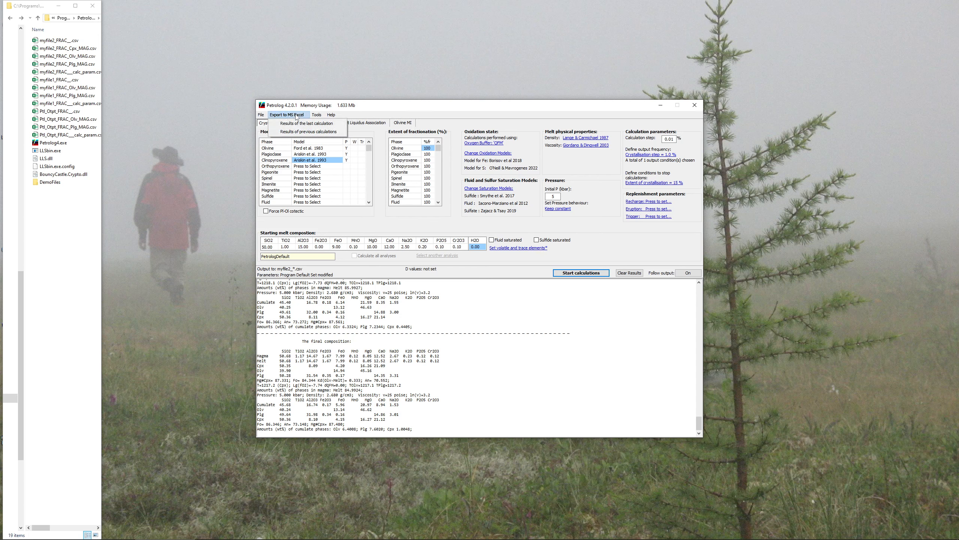
{"action": "left_click", "coordinate": [302, 133]}
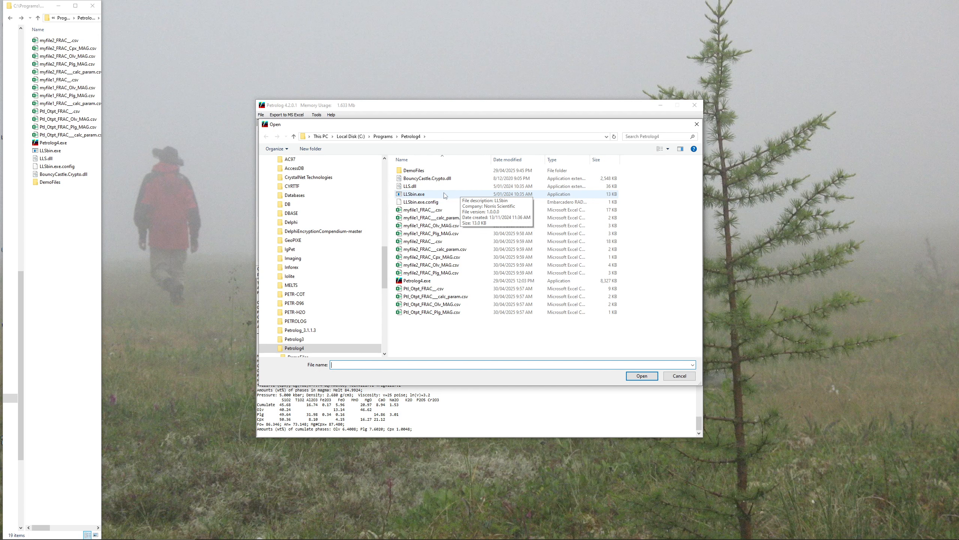
{"action": "left_click", "coordinate": [420, 211]}
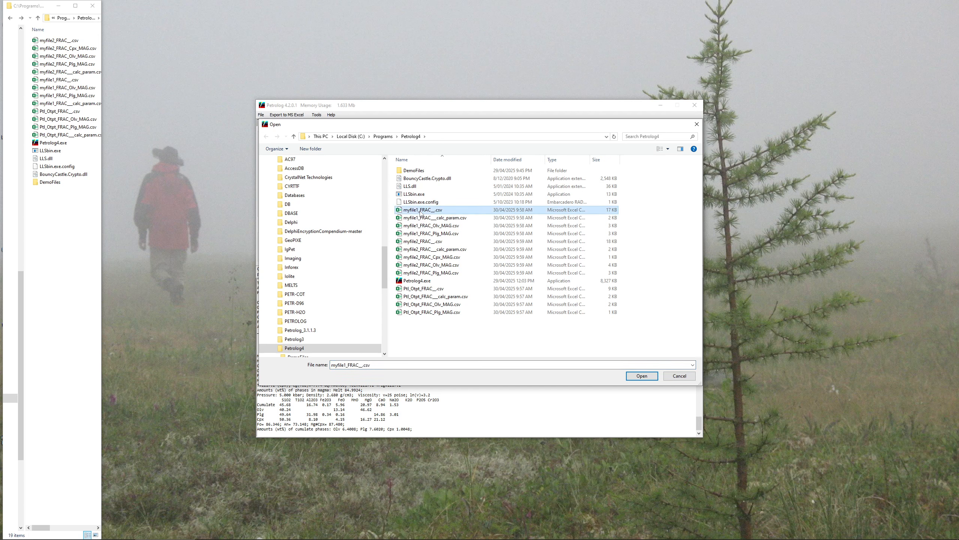
{"action": "left_click", "coordinate": [642, 375]}
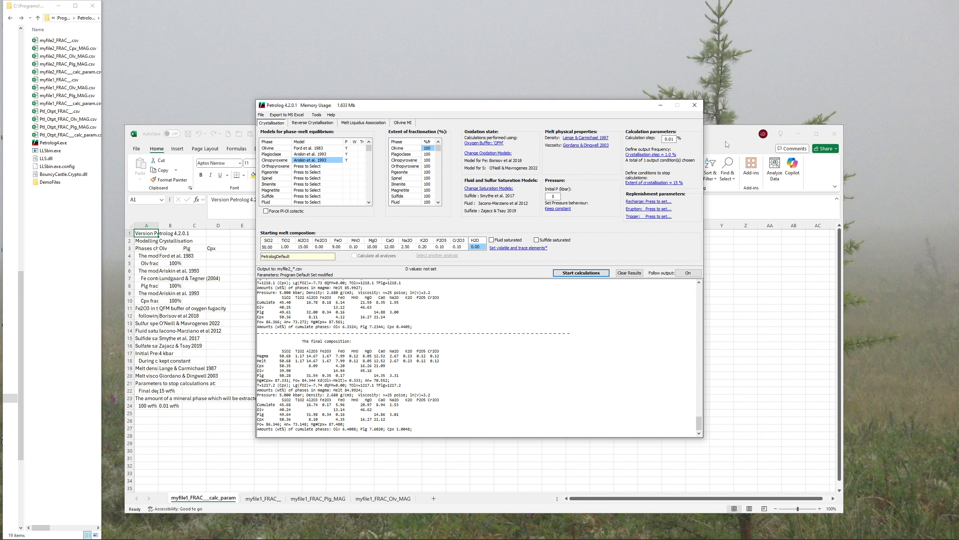
{"action": "left_click", "coordinate": [727, 144]}
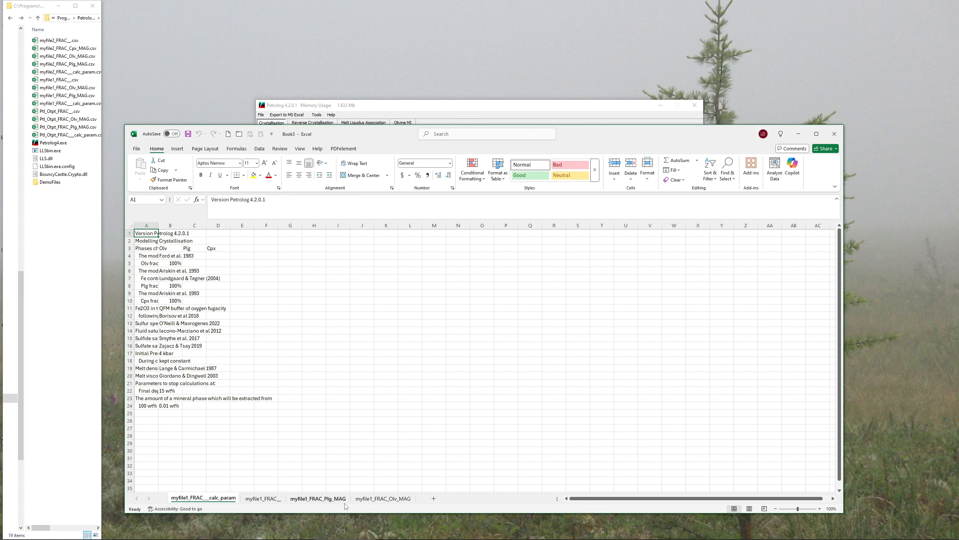
{"action": "left_click", "coordinate": [468, 108]}
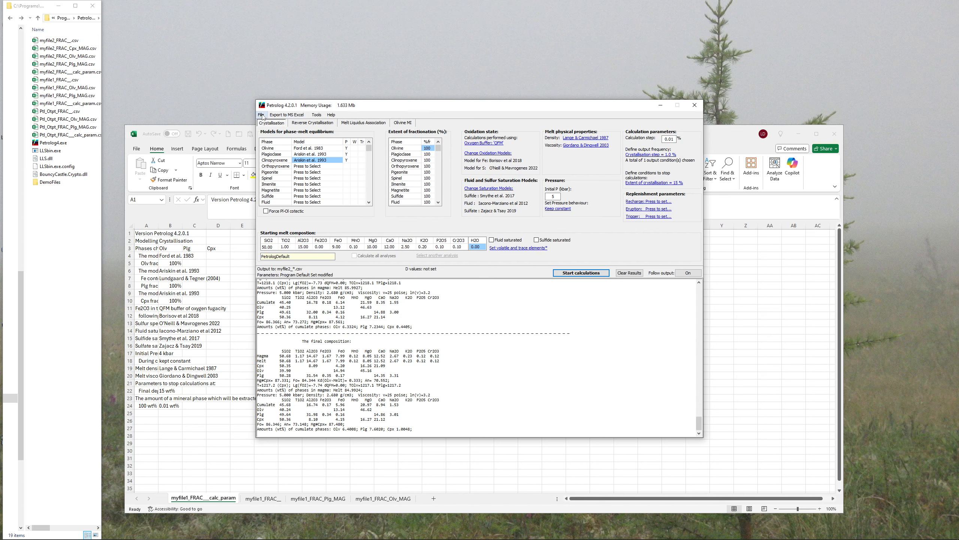
- Export the previous calculation myfile2_FRAC__.csv to Excel, view its workbook and return to Petrolog
{"action": "left_click", "coordinate": [278, 116]}
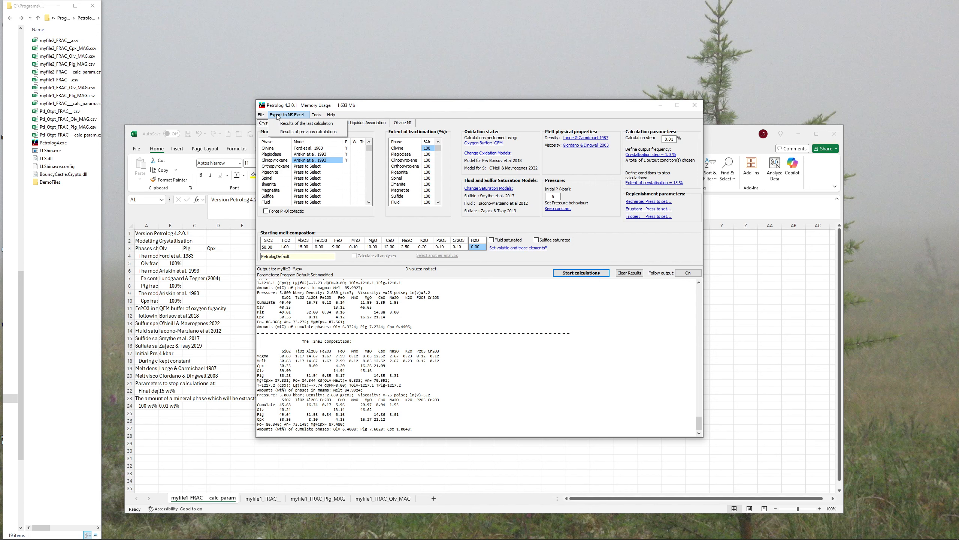
{"action": "left_click", "coordinate": [290, 132]}
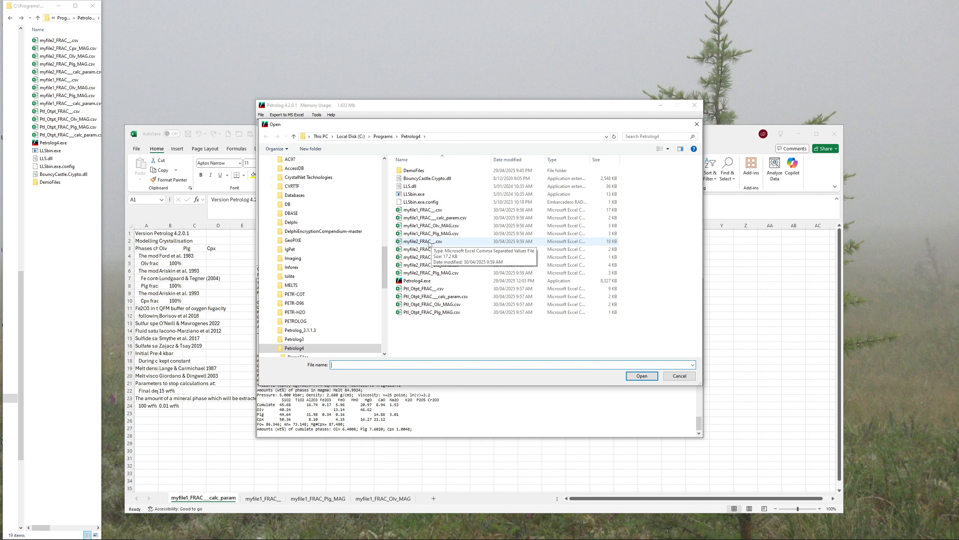
{"action": "double_click", "coordinate": [421, 241]}
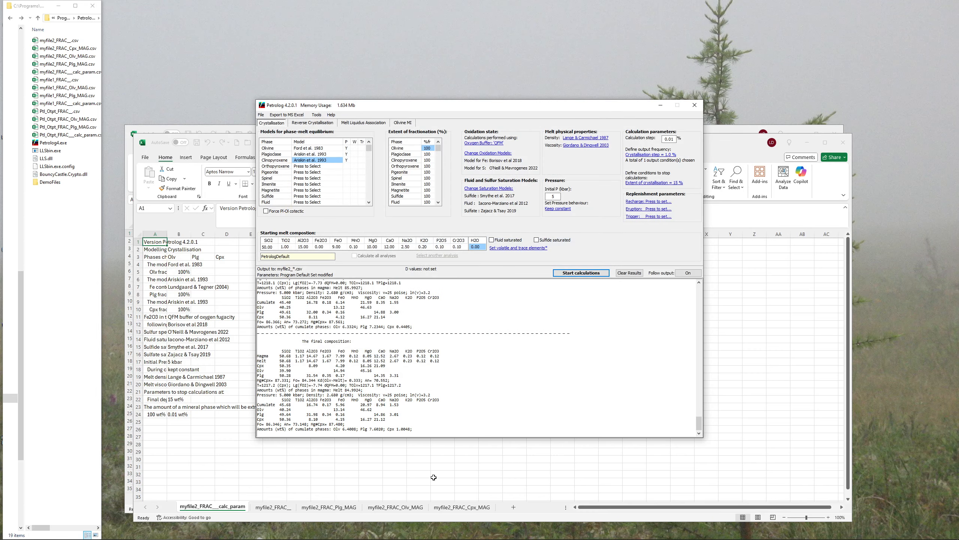
{"action": "left_click", "coordinate": [434, 477]}
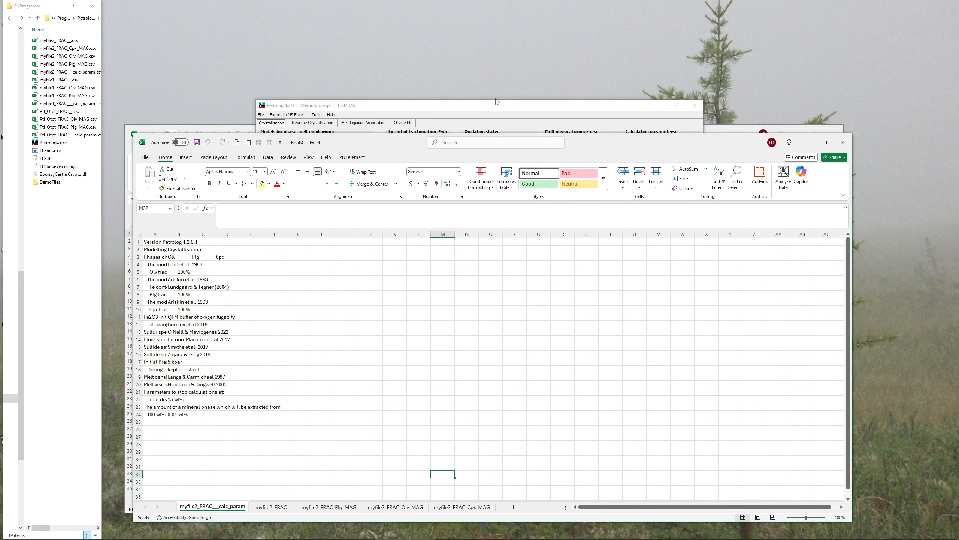
{"action": "left_click", "coordinate": [495, 109]}
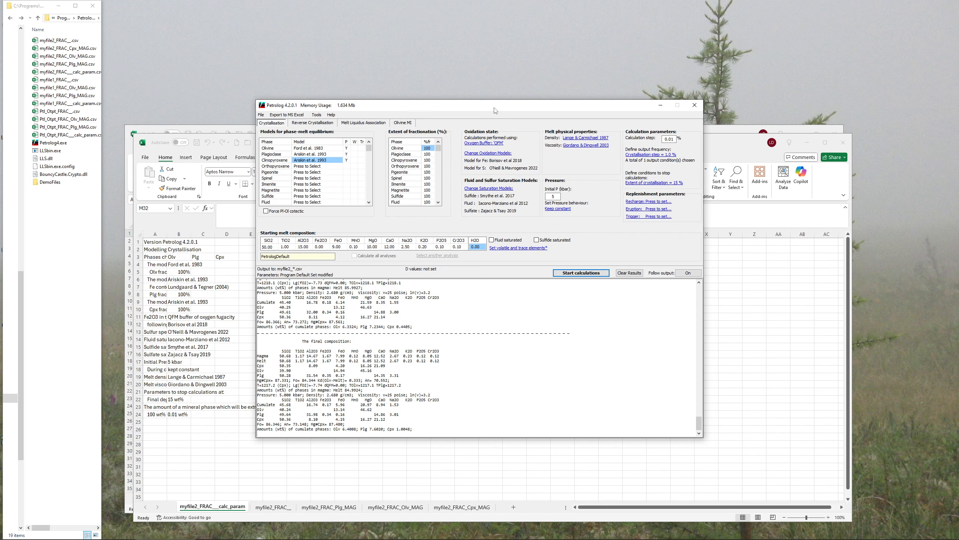